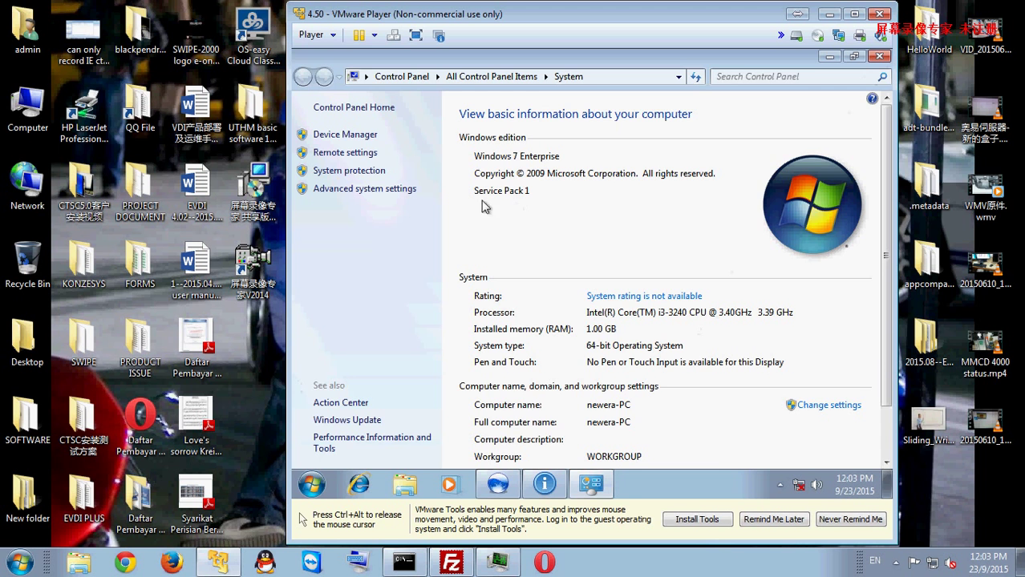
Step: Close the system information window, note the software version number, and dismiss the About dialog
click(879, 56)
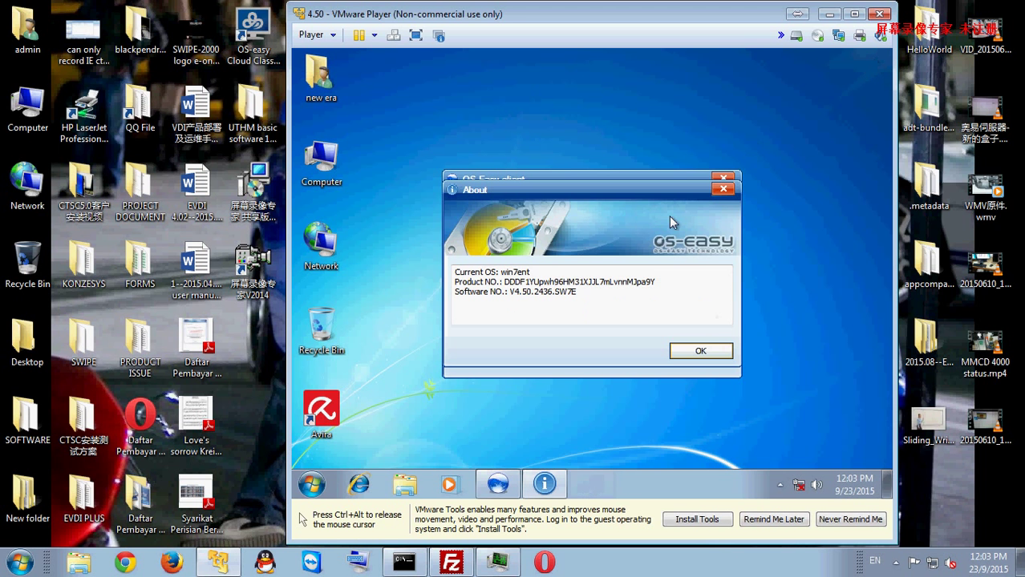
drag(508, 291, 580, 292)
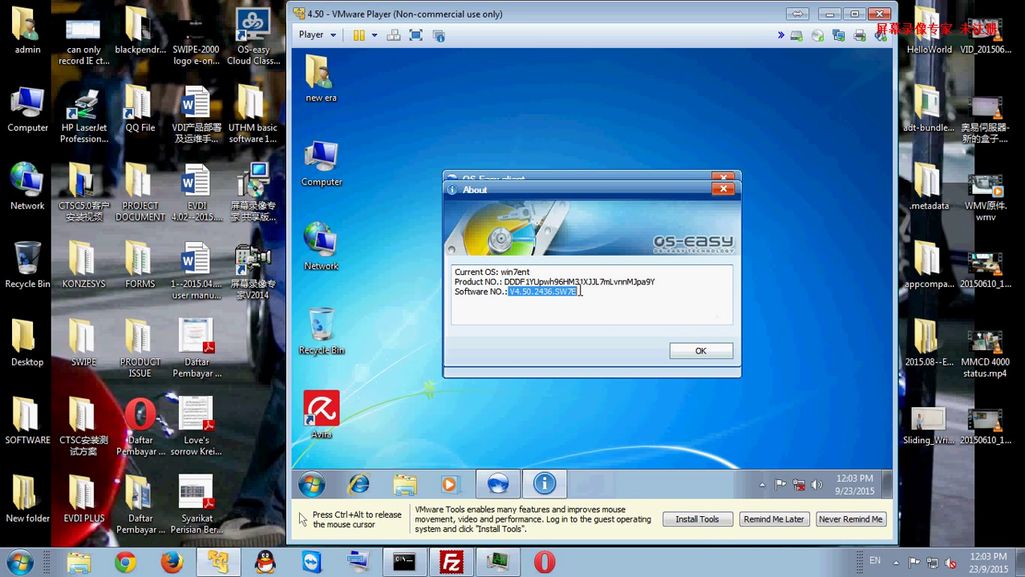
click(698, 351)
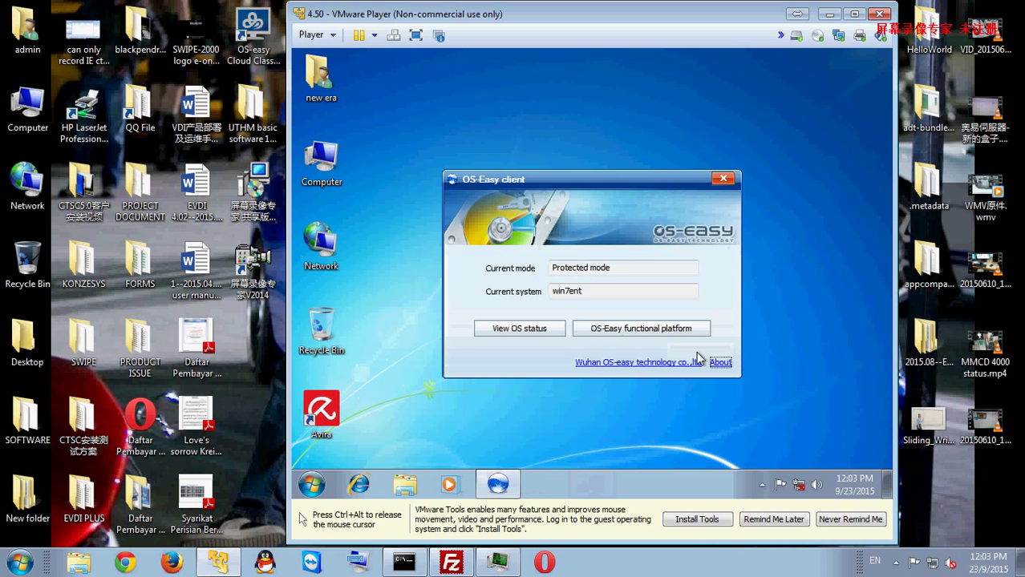
Step: Log in to File penetration and confirm C:\Program Files (x86)\Avira is a custom penetration directory
click(669, 331)
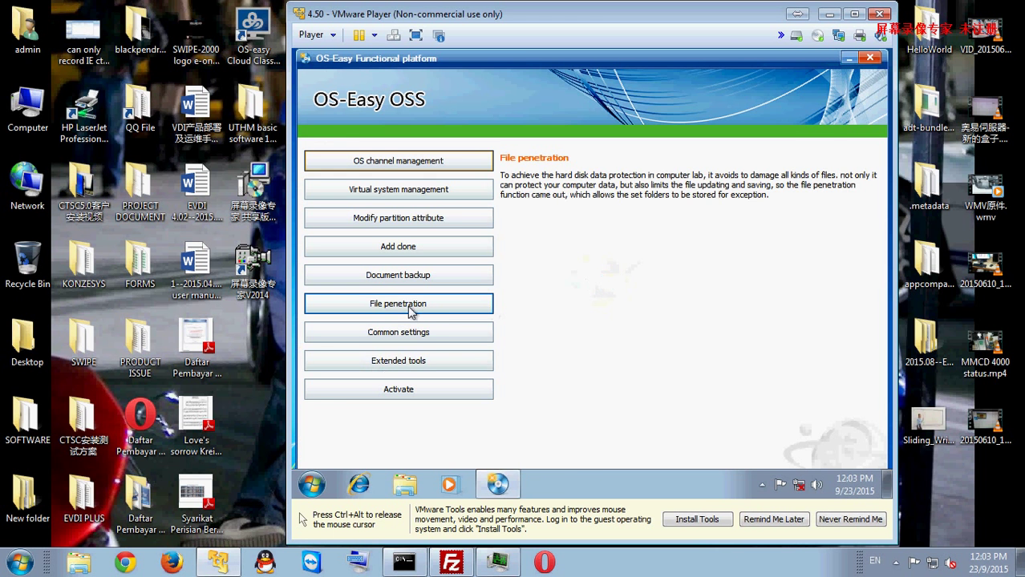
click(411, 305)
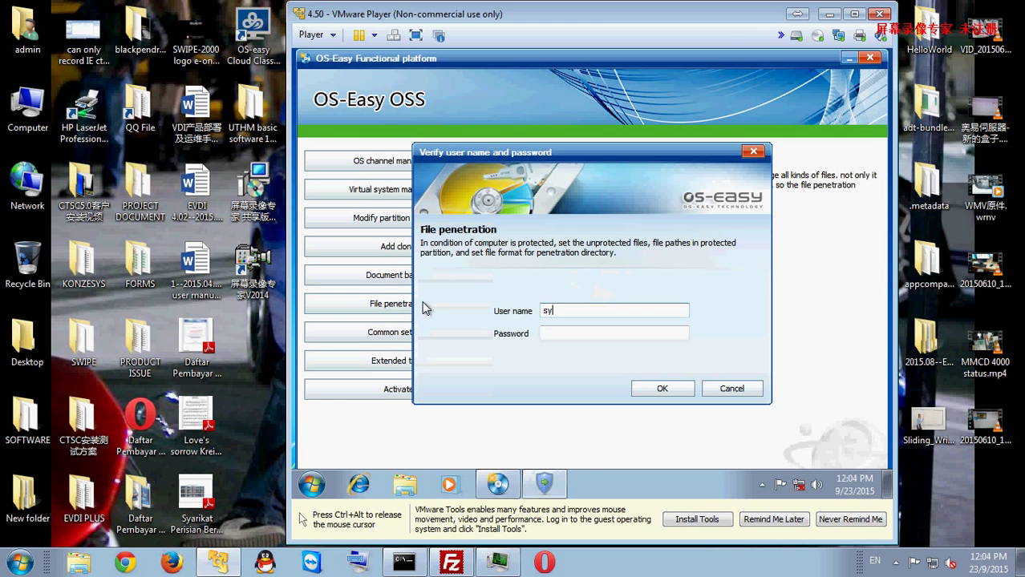
key(Return)
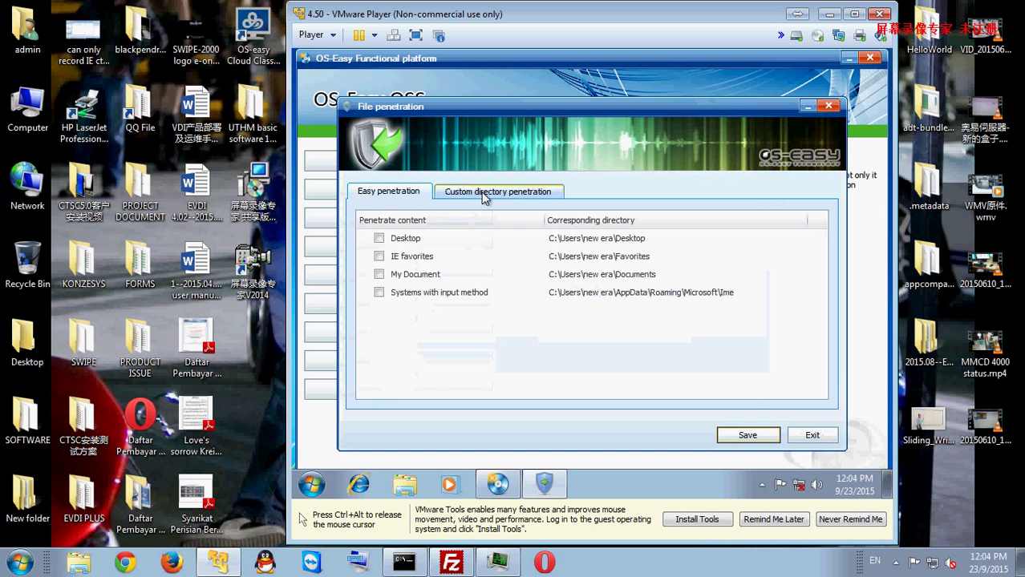
click(484, 193)
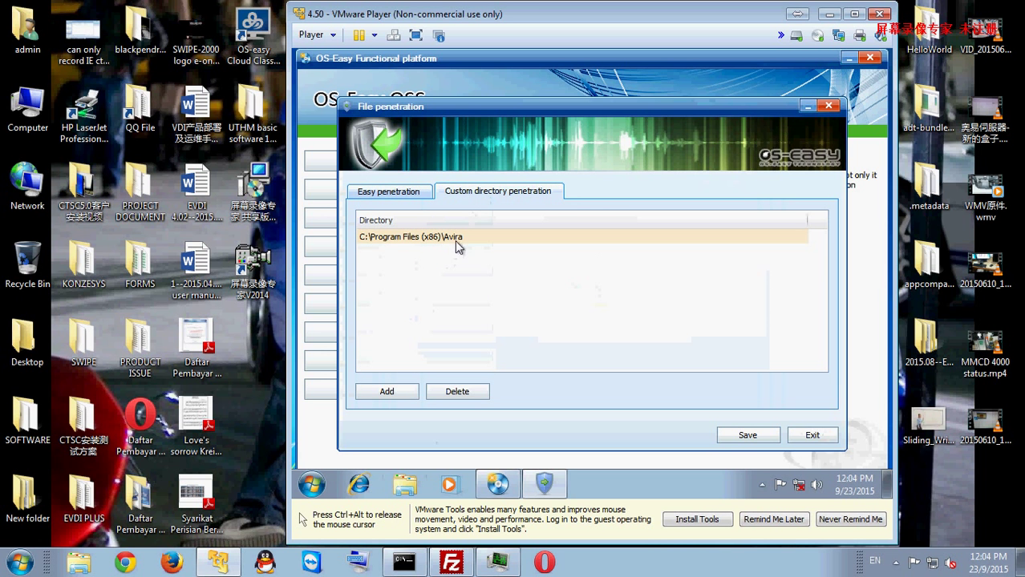
click(405, 483)
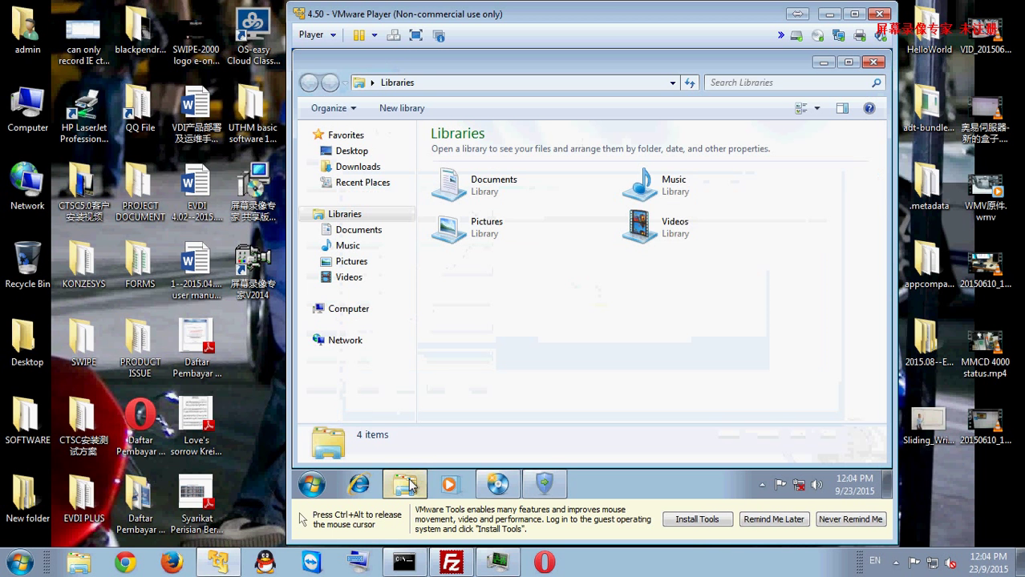
Step: Browse to C:\Program Files (x86)\Avira and inspect the existing new era case test 1 file
click(401, 329)
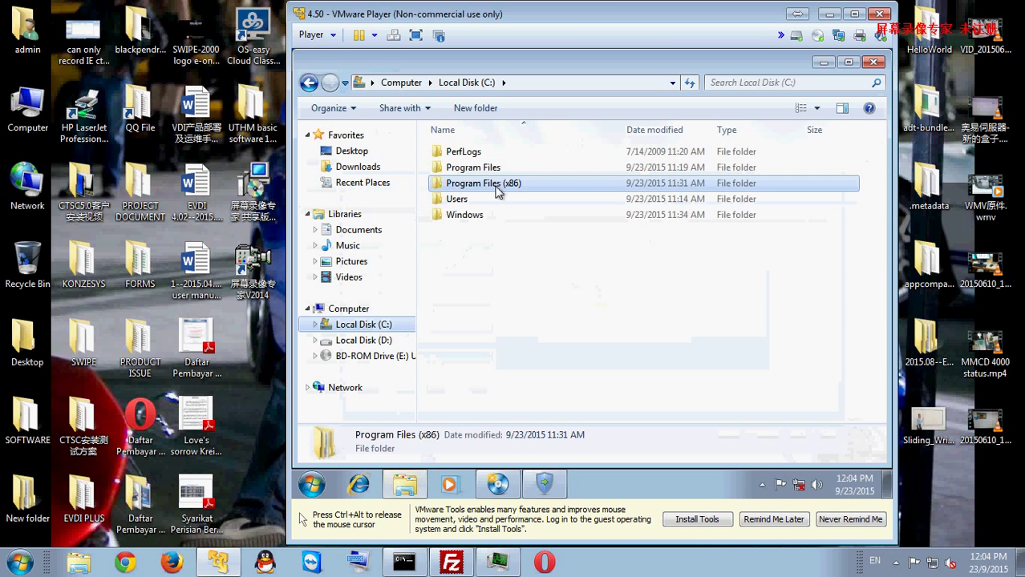
double_click(492, 183)
double_click(457, 151)
click(481, 183)
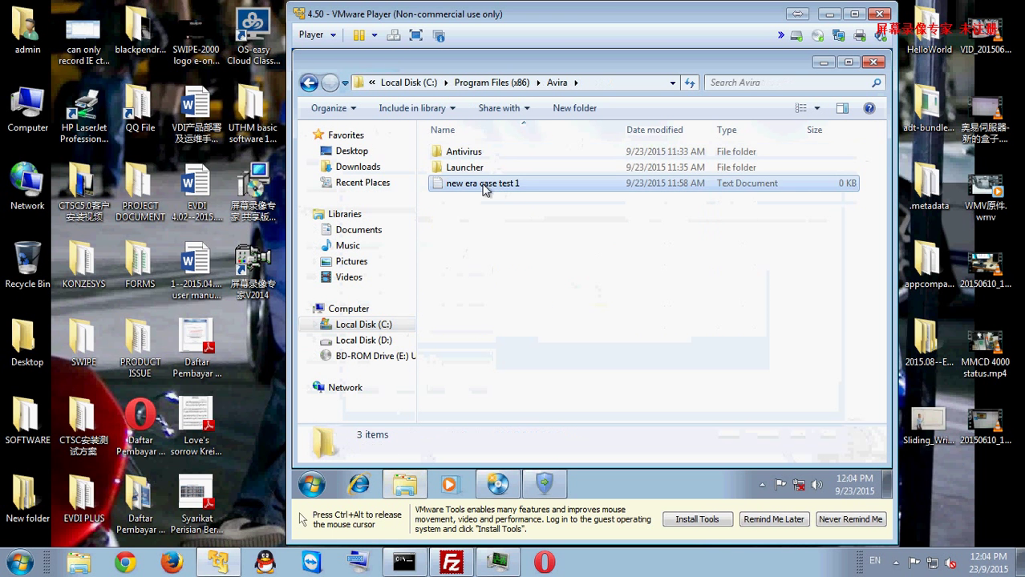
Step: Create a new text document in the Avira folder named 'new era case test 2'
right_click(490, 246)
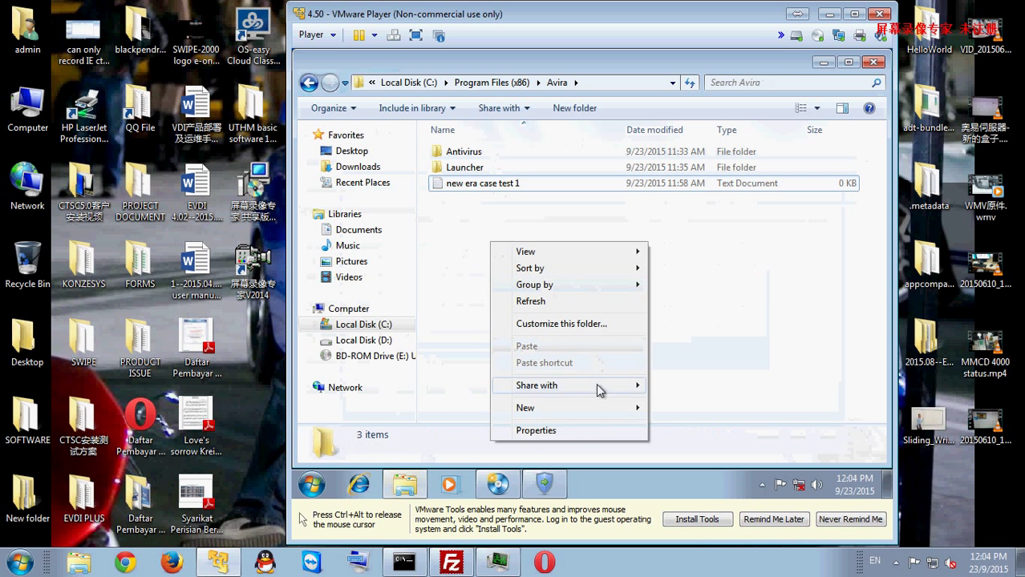
mouse_move(598, 409)
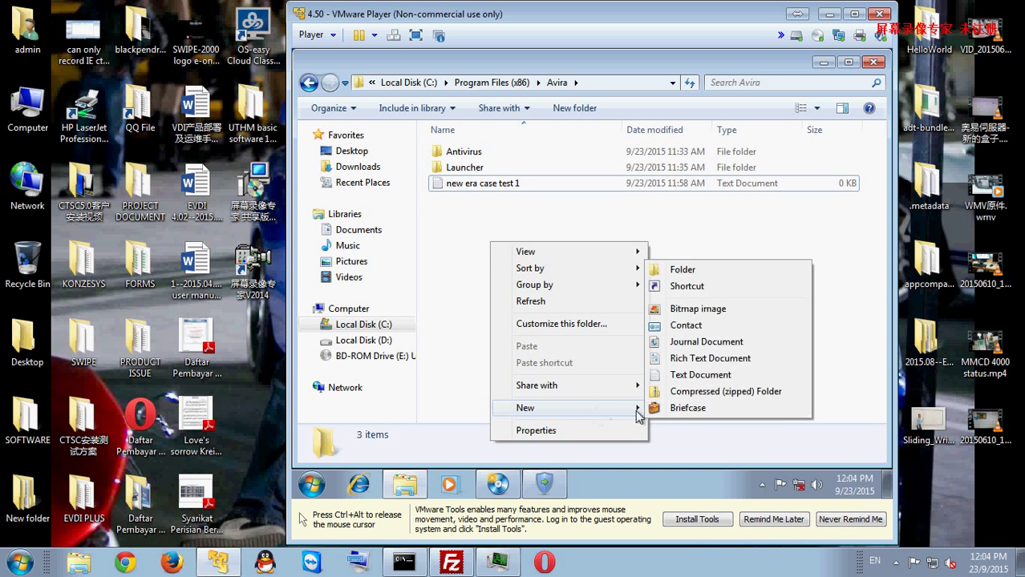
click(697, 377)
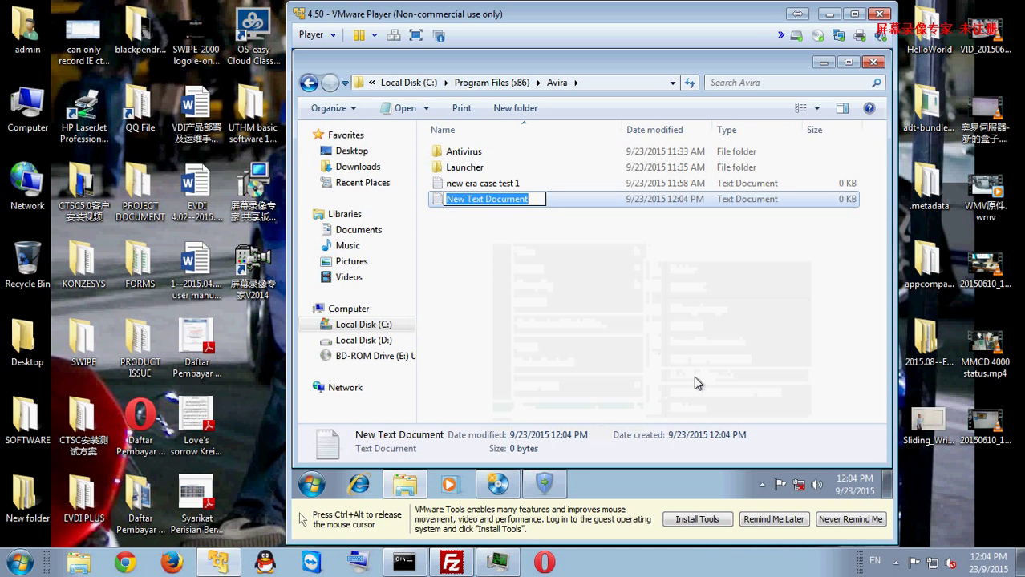
text(new)
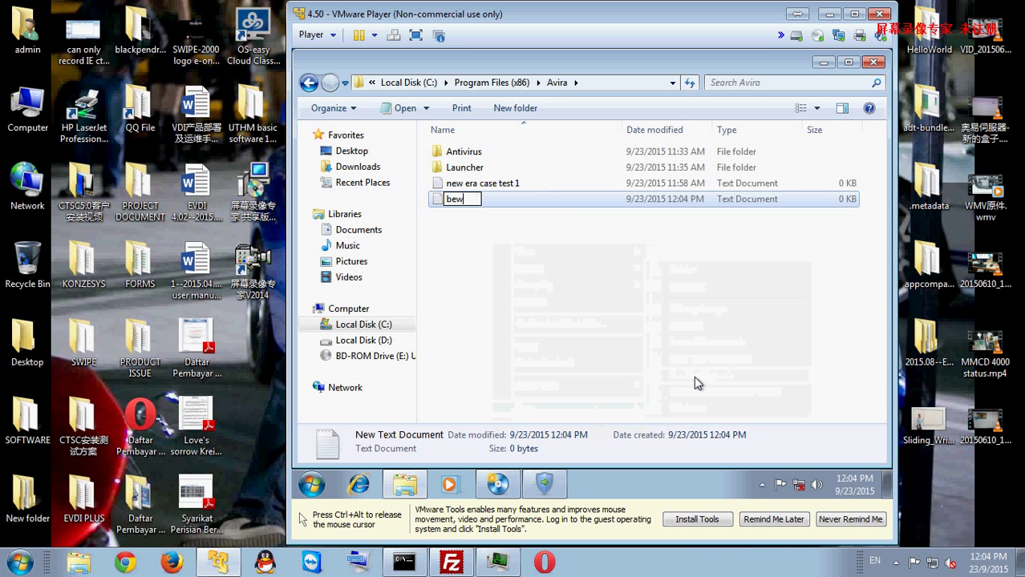
key(BackSpace)
key(BackSpace)
key(BackSpace)
text(new area c)
key(BackSpace)
key(BackSpace)
key(BackSpace)
key(BackSpace)
key(BackSpace)
key(BackSpace)
text(era case test 2)
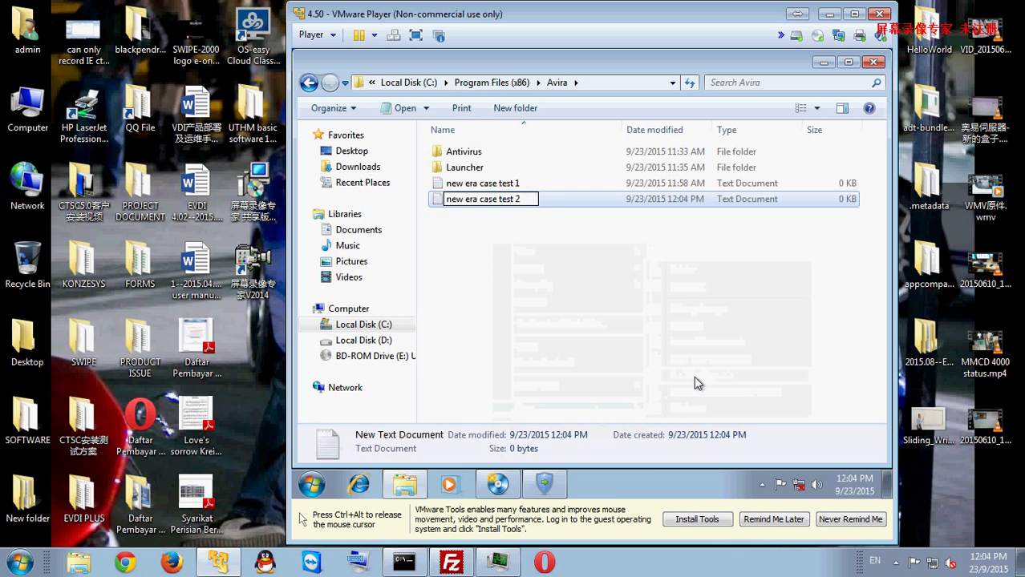
key(Return)
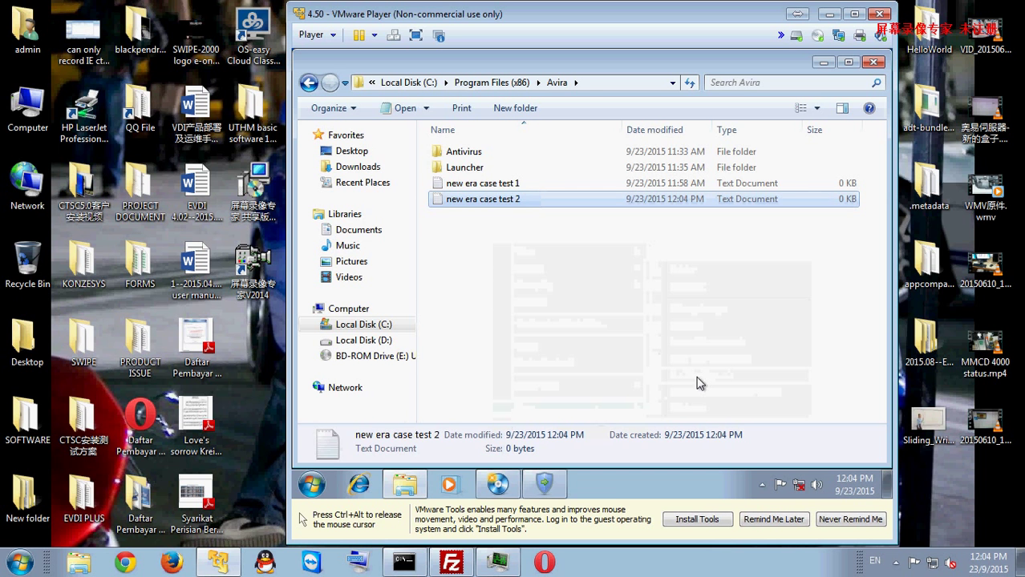
click(693, 376)
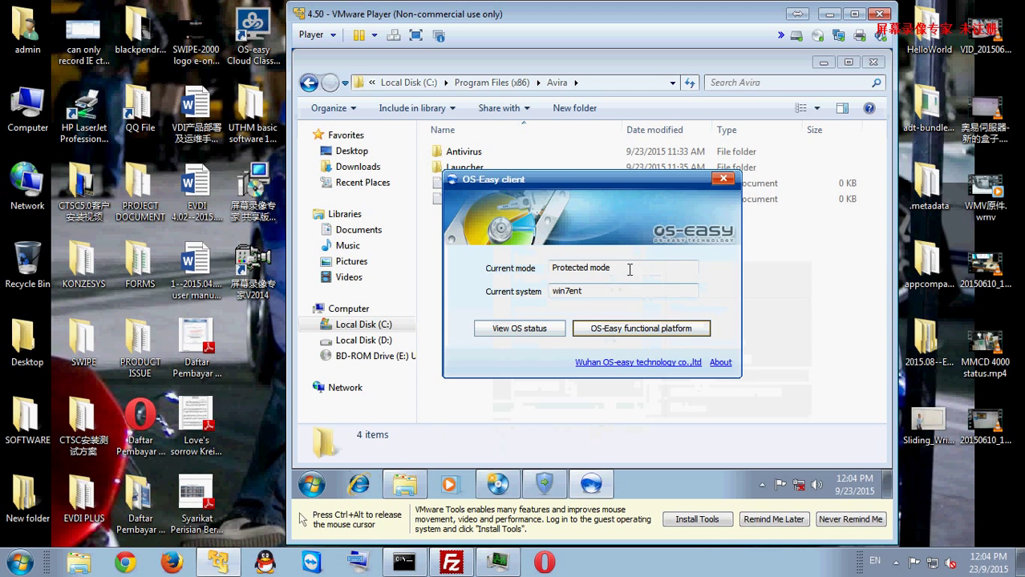
Step: Confirm the OS-Easy client shows Protected mode and check the software version number
drag(629, 268, 549, 291)
drag(621, 269, 550, 270)
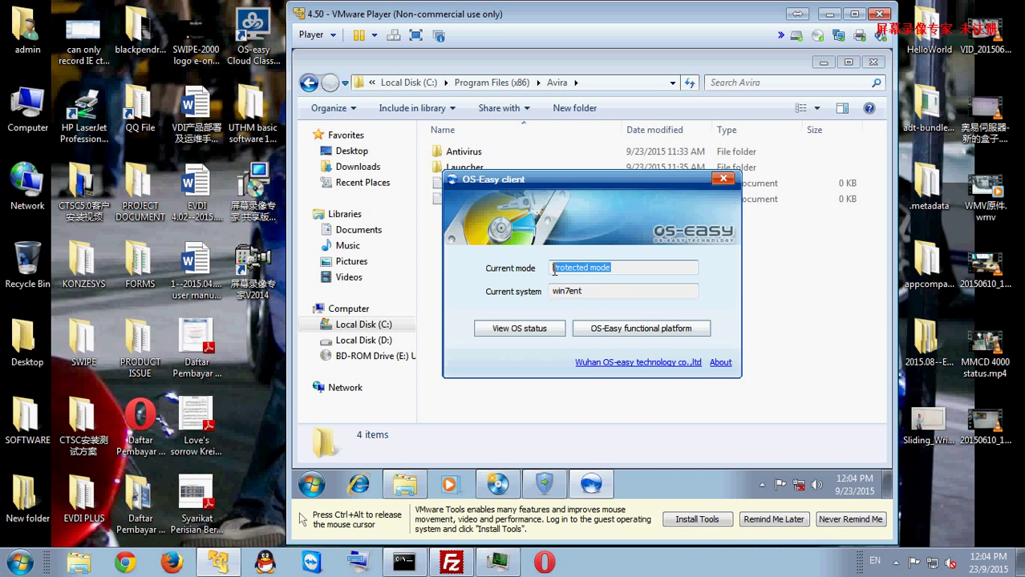
drag(582, 172, 577, 217)
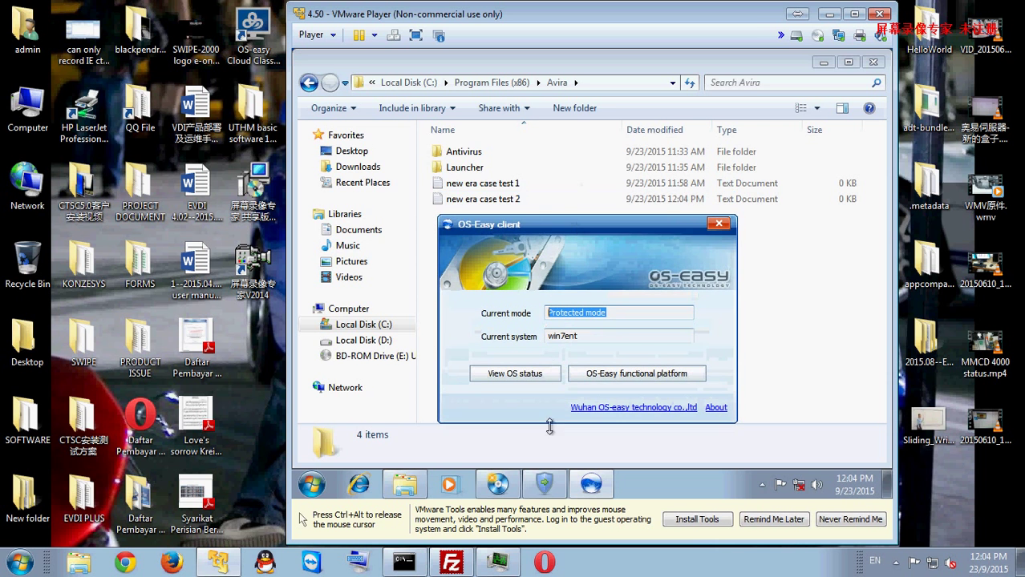
click(543, 484)
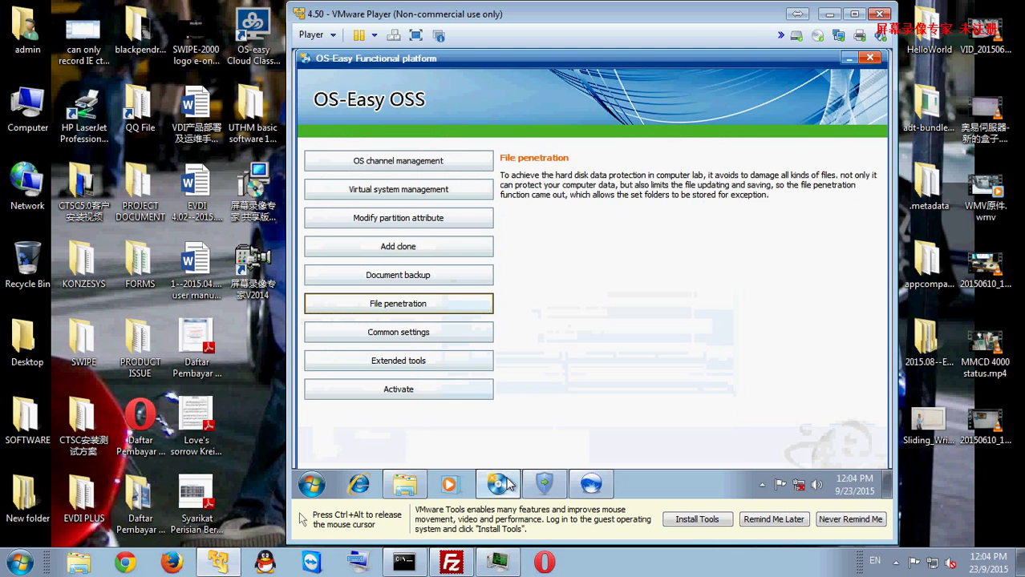
click(574, 491)
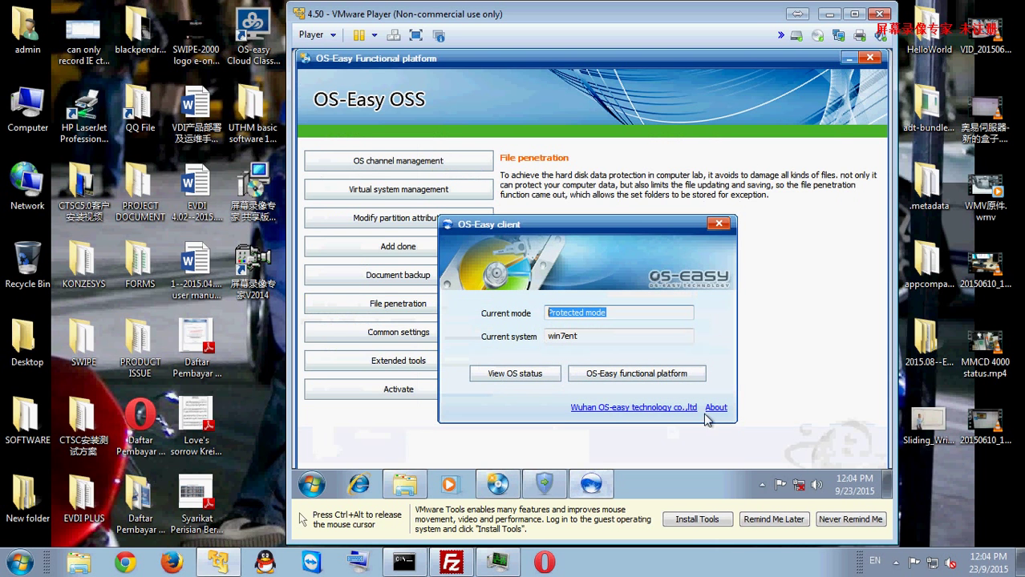
click(716, 408)
drag(578, 292, 481, 319)
Step: Open System properties for the guest computer from the Start menu's Computer entry
click(311, 484)
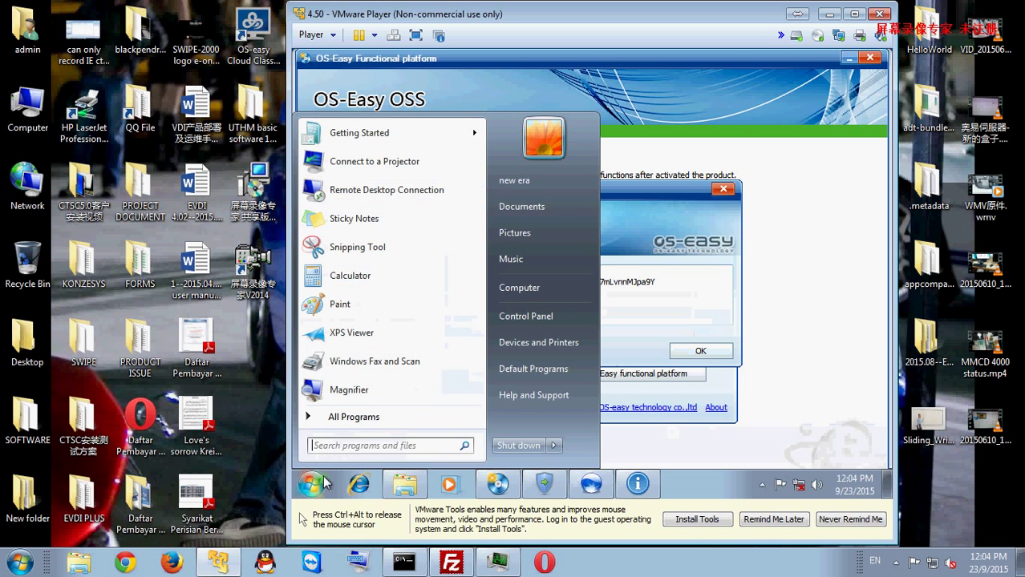
right_click(532, 288)
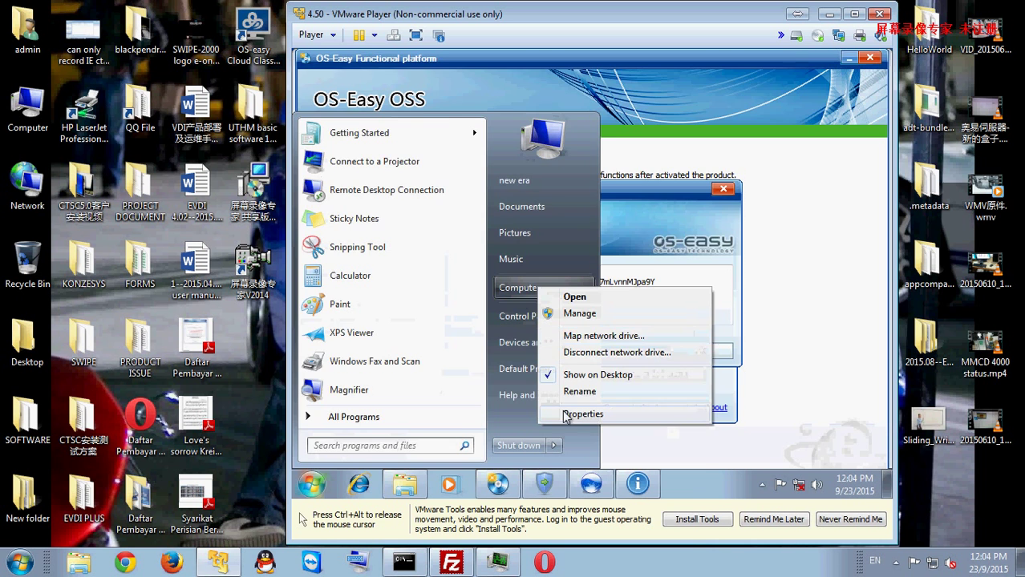
click(565, 413)
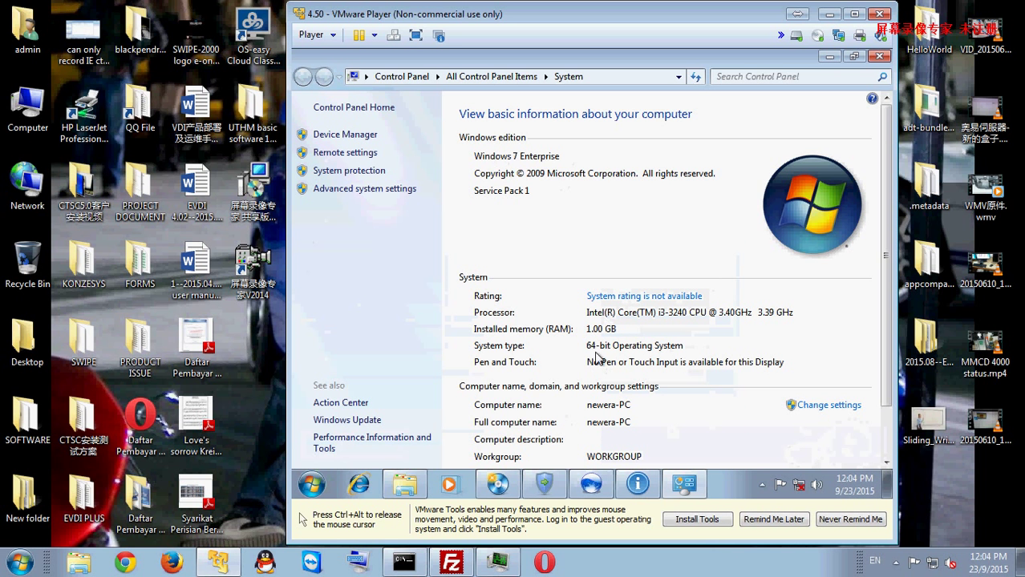
click(312, 483)
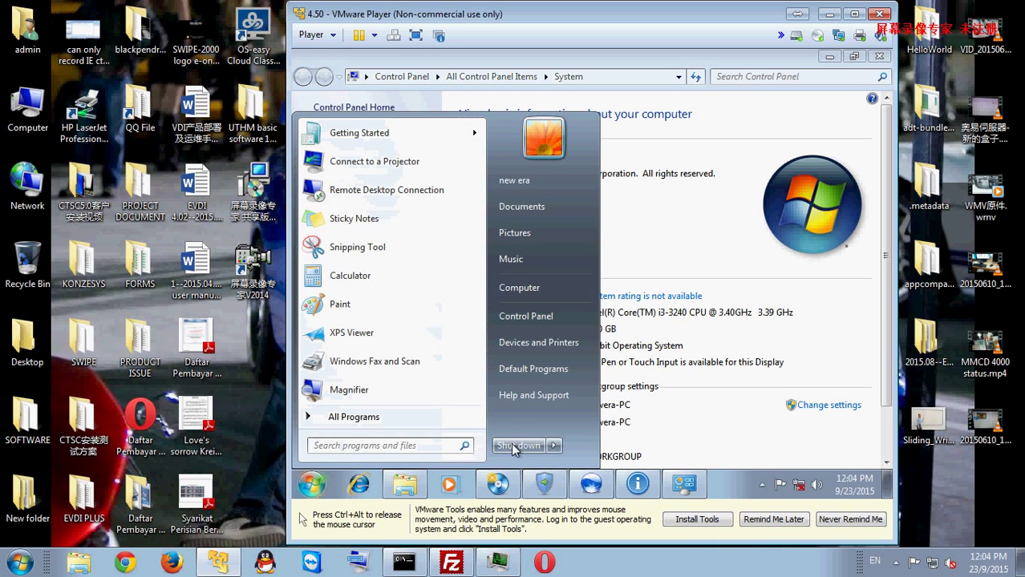
Step: Restart the Windows 7 guest from the Start menu's shut-down options
mouse_move(553, 445)
click(577, 411)
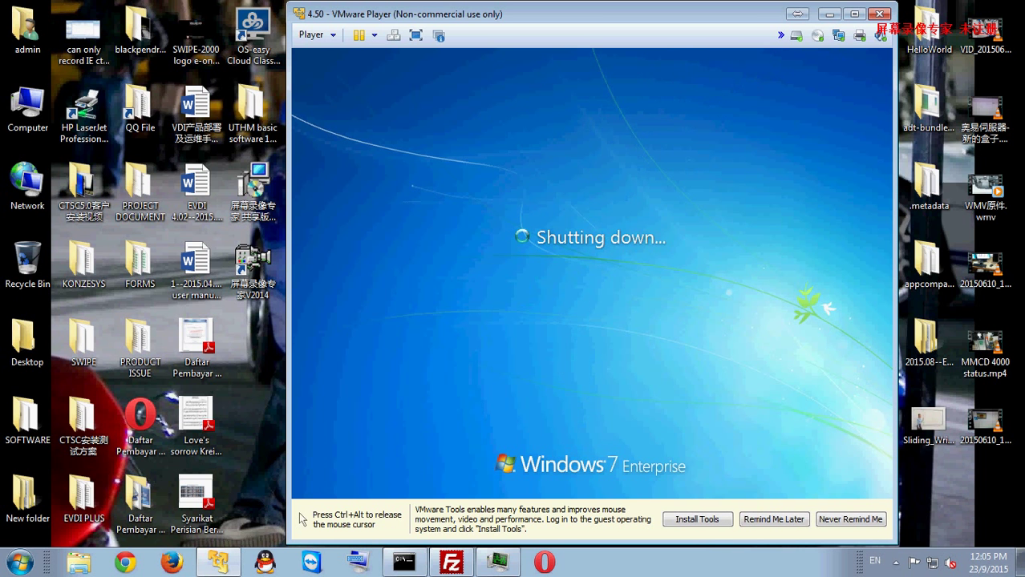
key(ctrl+alt)
click(895, 562)
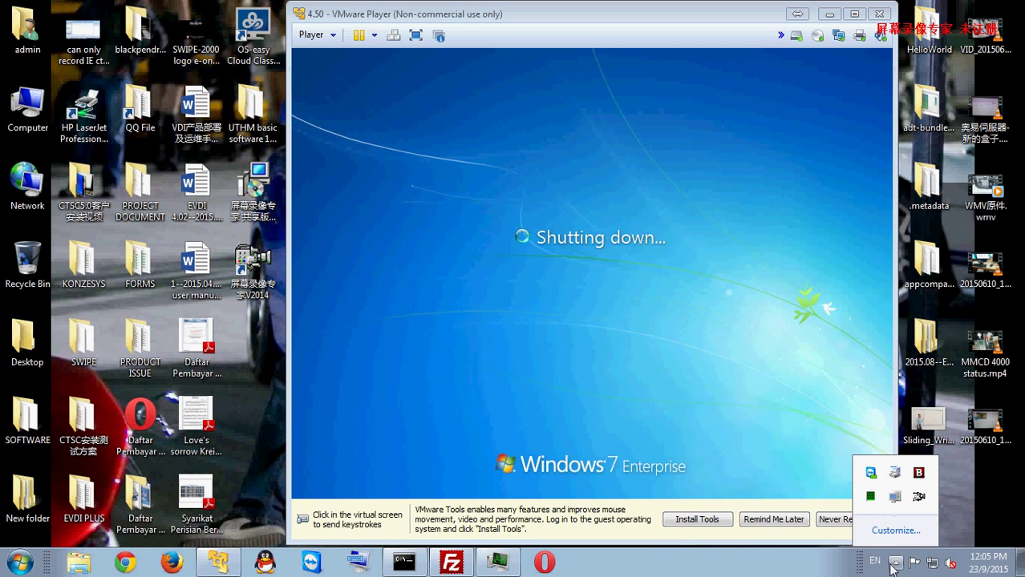
click(665, 351)
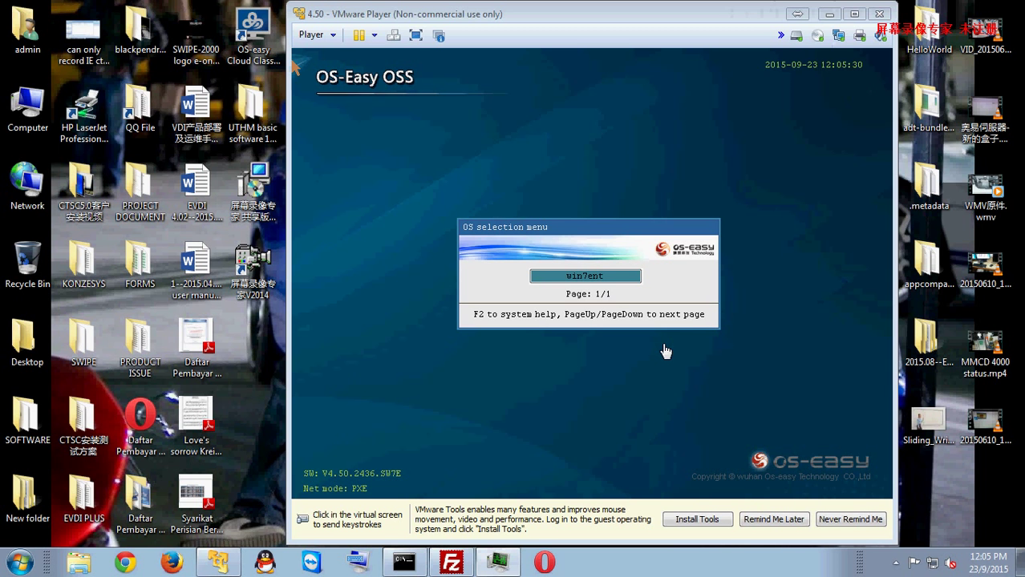
Step: Log in to OS-Easy management at boot and review disk partition info without changes
click(664, 350)
key(Return)
key(Return)
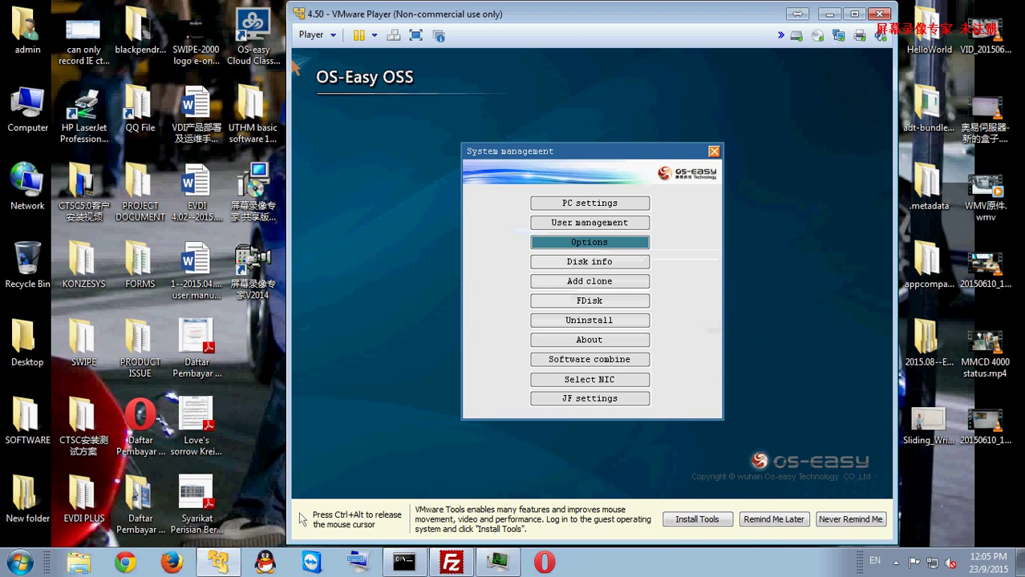
key(Down)
key(Return)
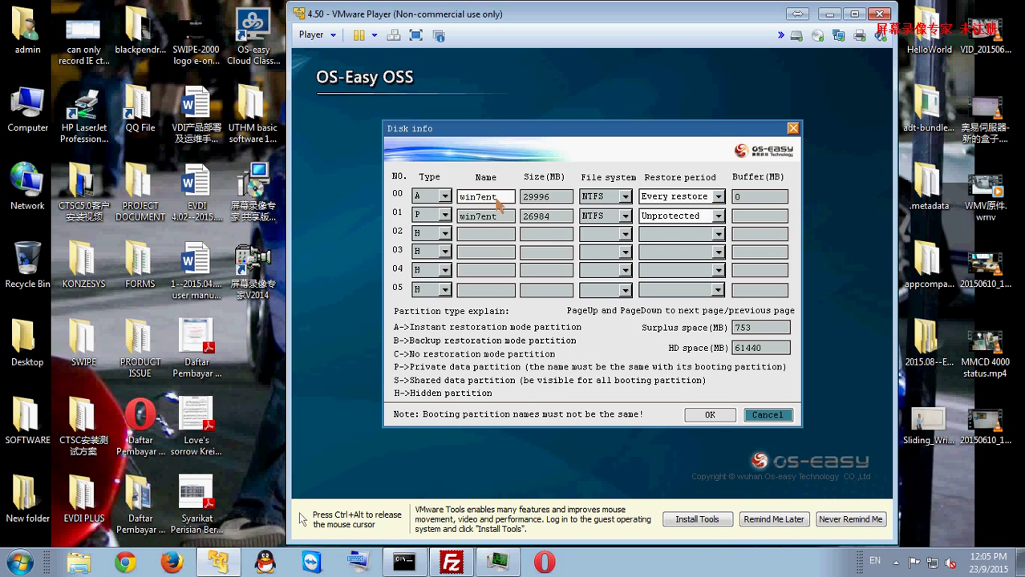
click(510, 201)
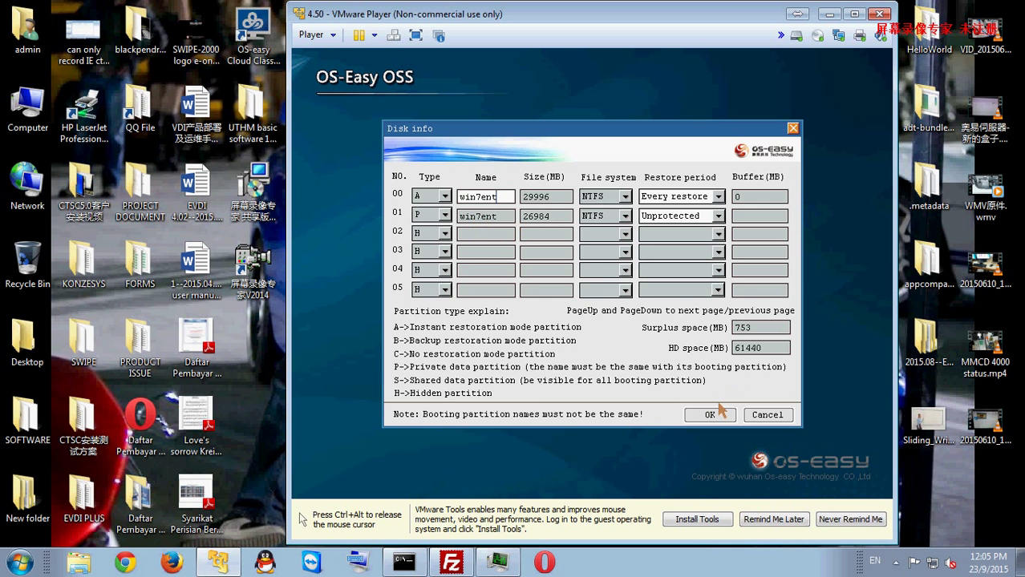
click(766, 414)
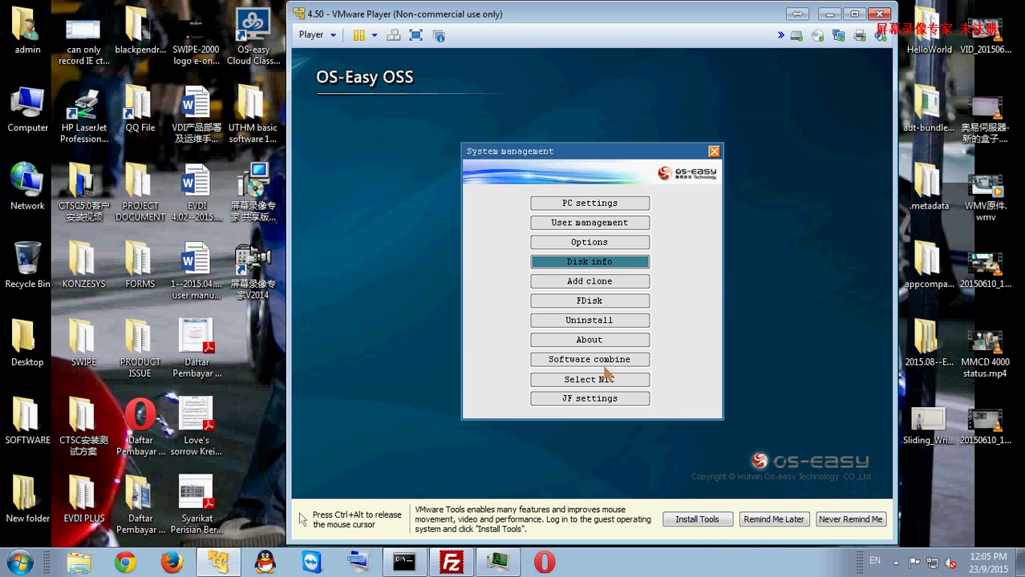
Step: Check the OS-Easy version details, then boot into win7ent
click(599, 340)
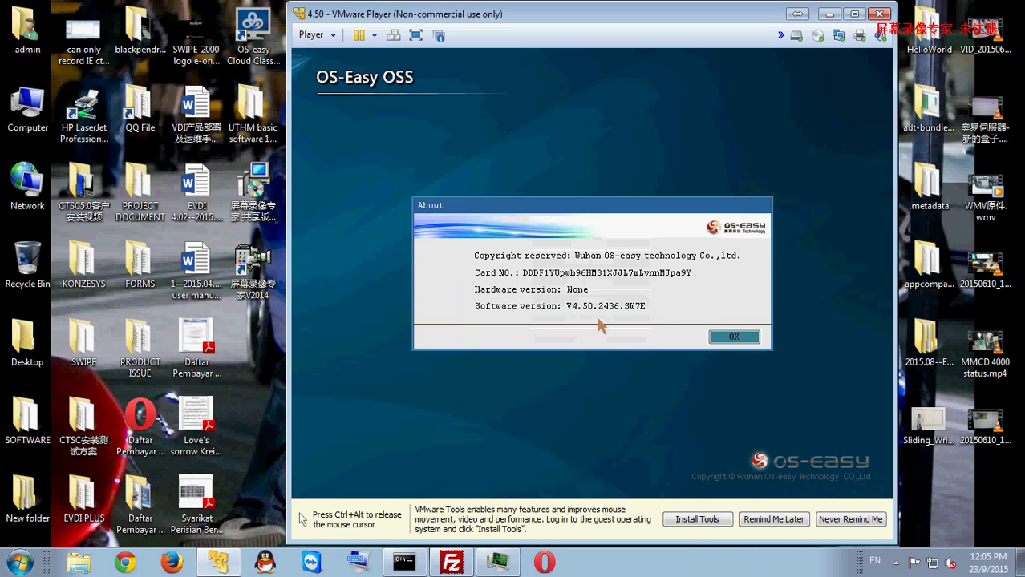
click(727, 335)
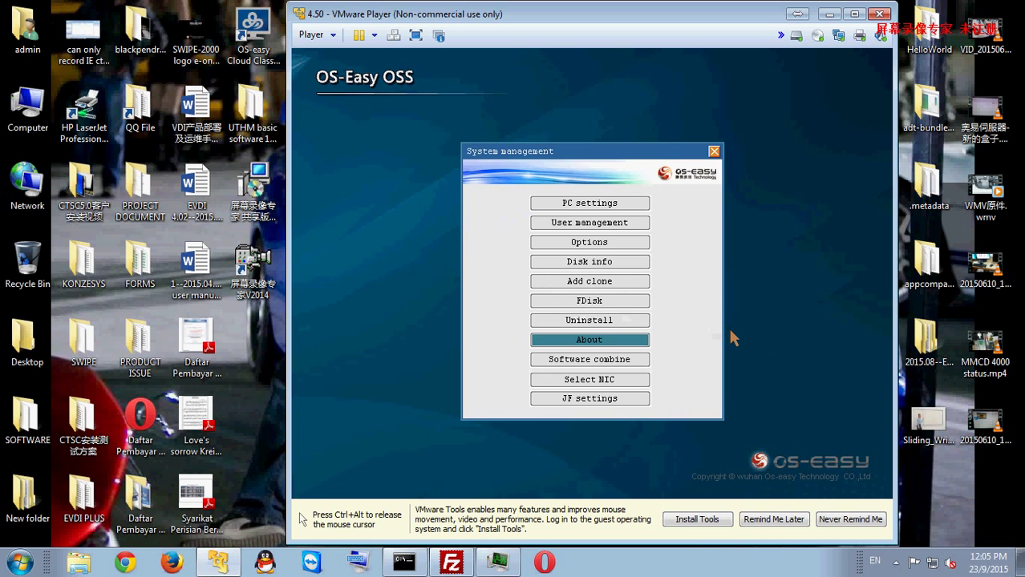
key(Escape)
key(Return)
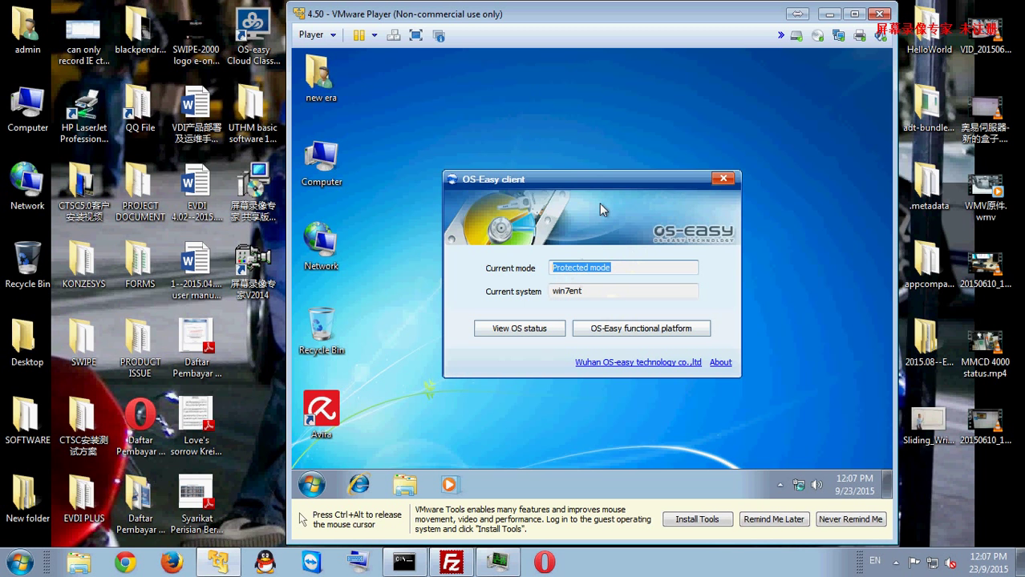
Step: Show the client's About details with version V4.50.2436.SW7E, placed below the client window
drag(596, 171, 600, 157)
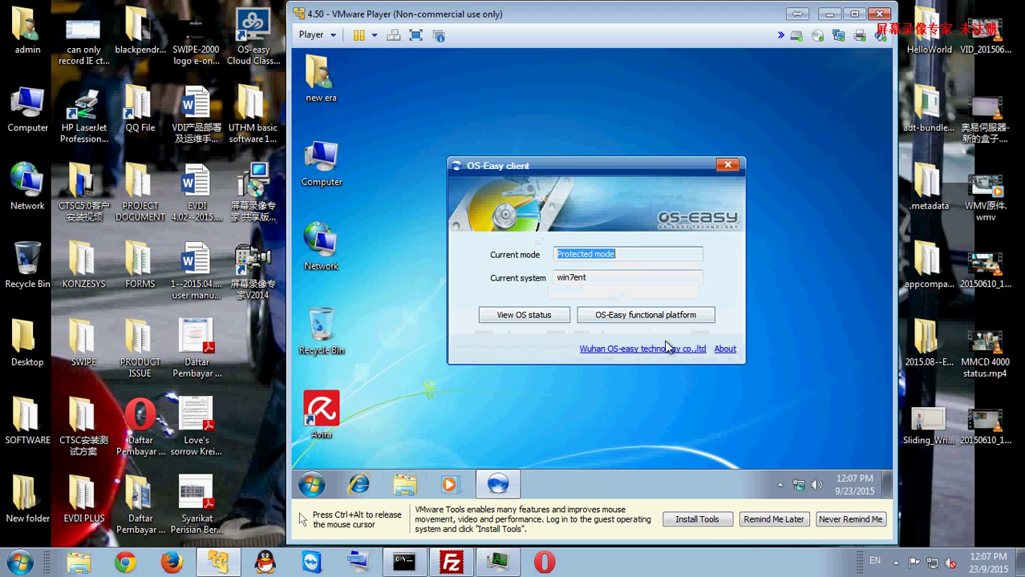
click(724, 350)
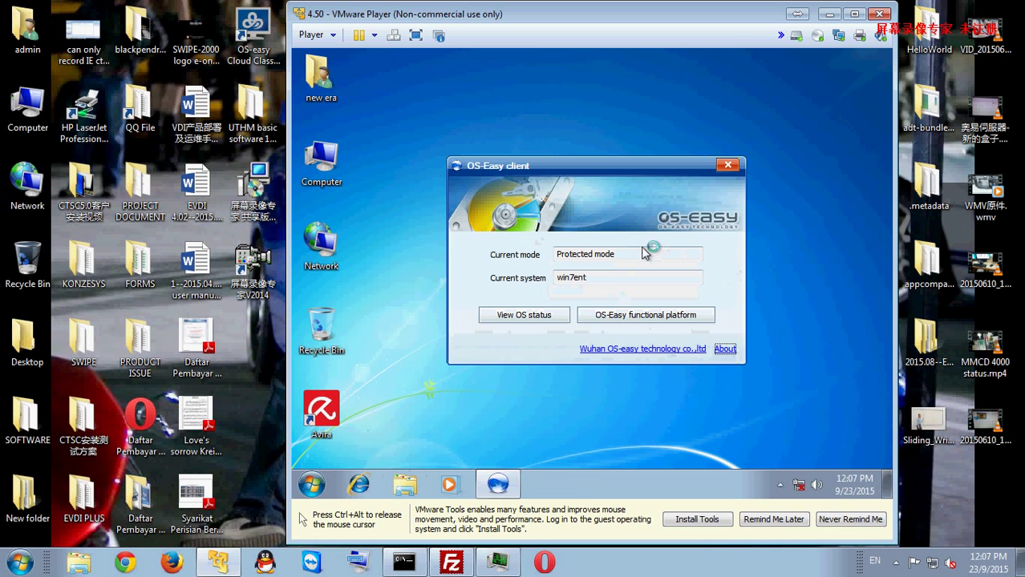
key(Return)
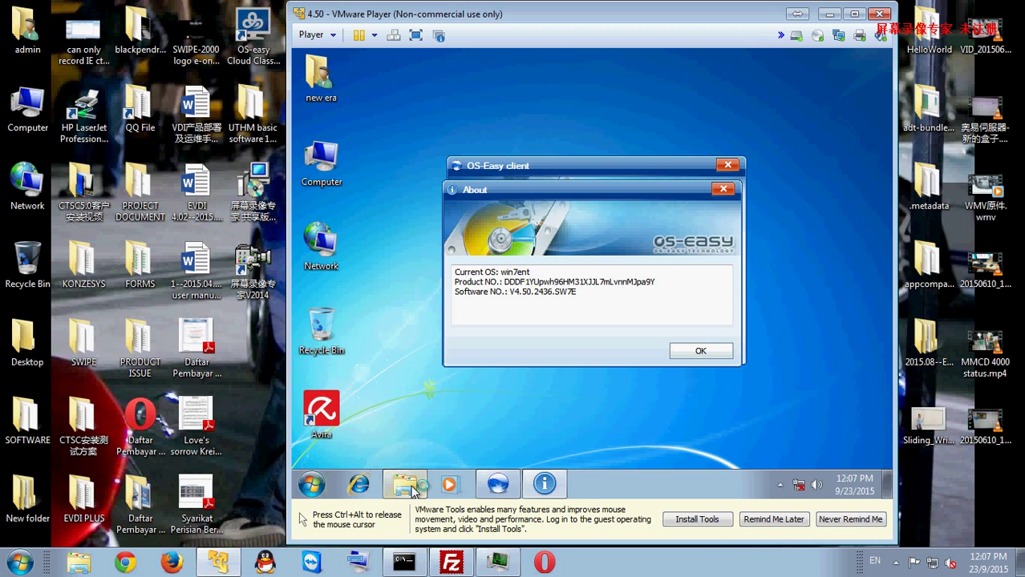
drag(561, 188, 573, 289)
Step: Open the Avira folder under Program Files (x86) and confirm new era case test 1 and 2 remain
click(544, 245)
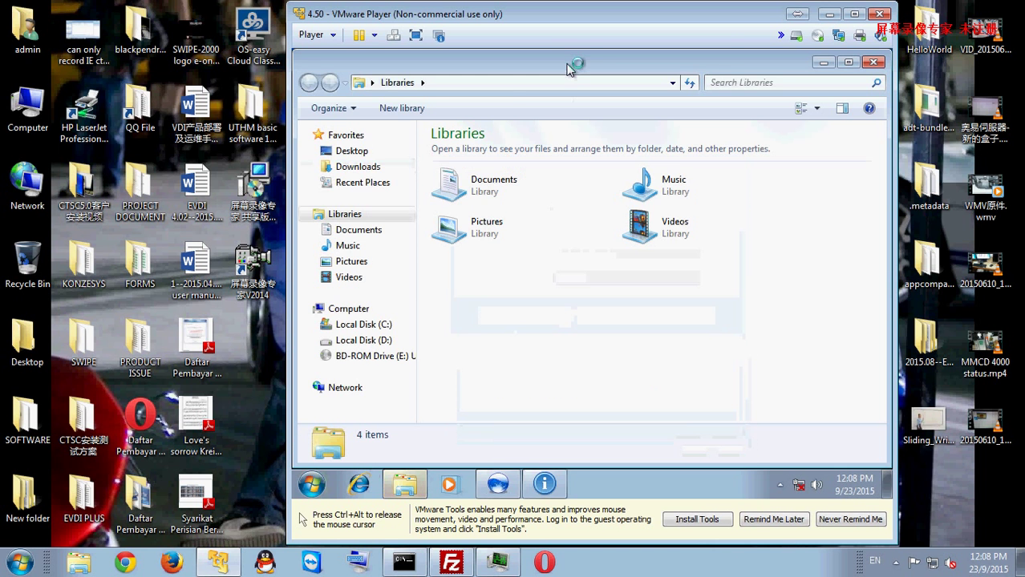
click(376, 325)
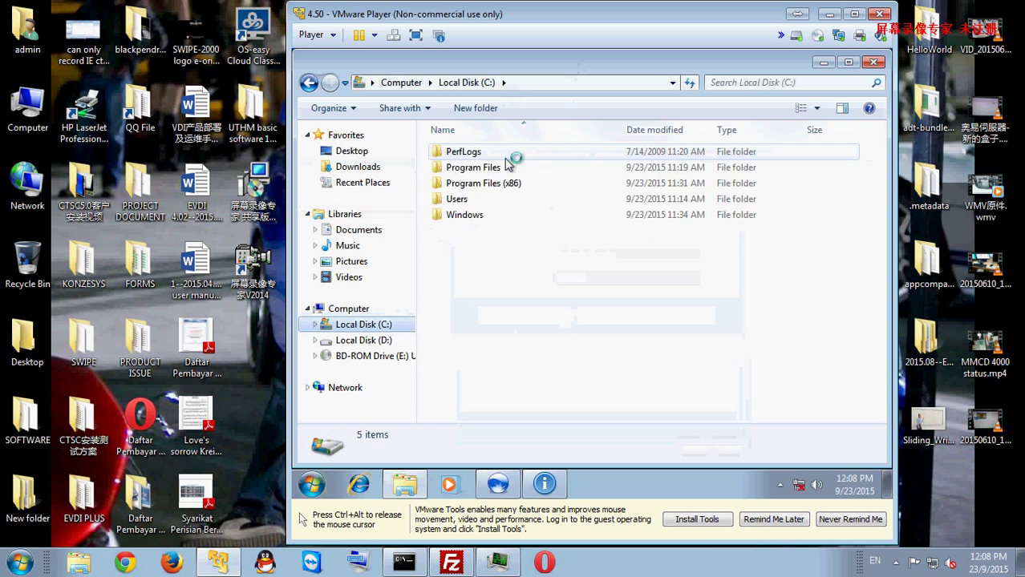
double_click(491, 184)
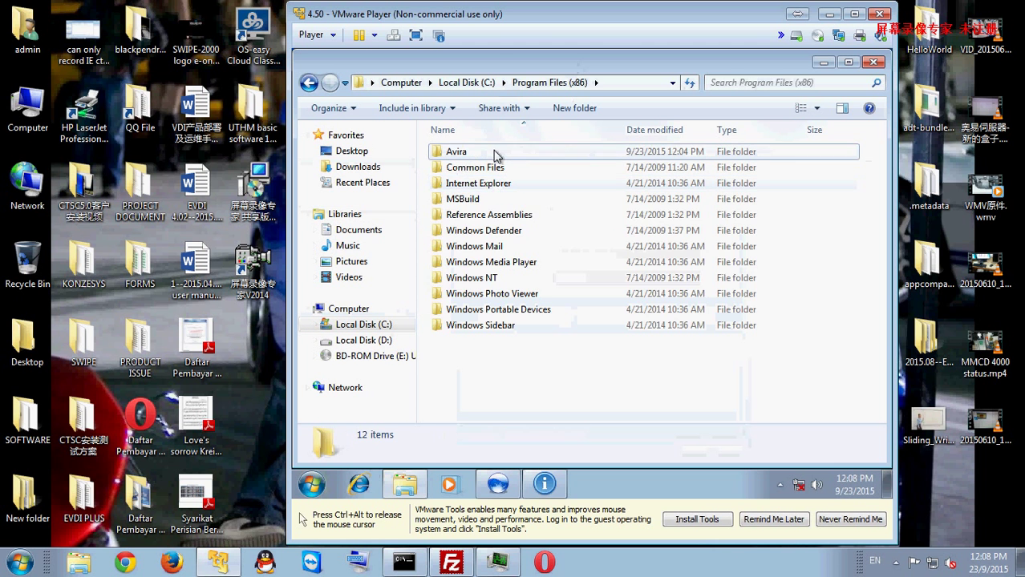
double_click(481, 151)
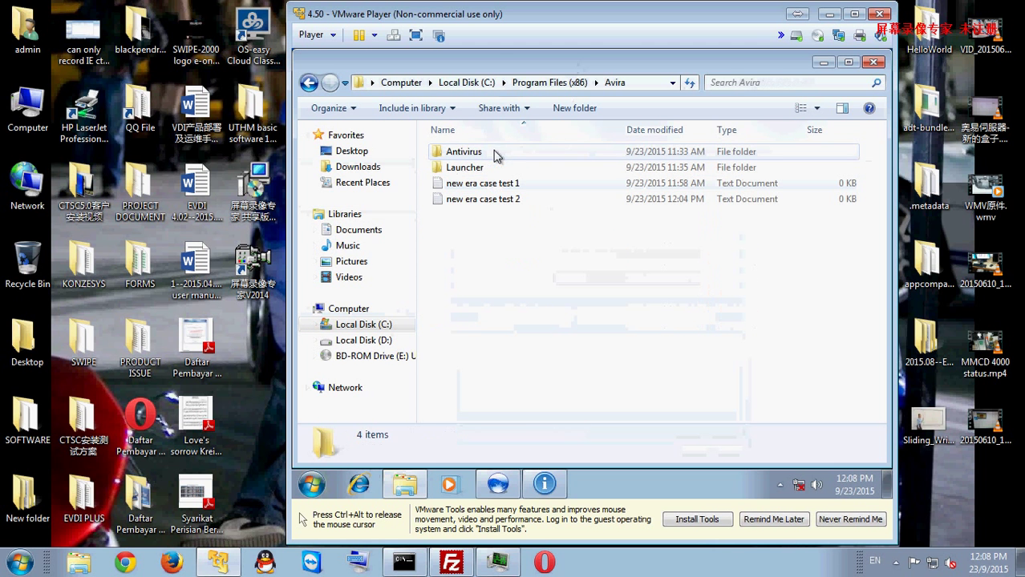
click(529, 187)
click(515, 197)
click(639, 243)
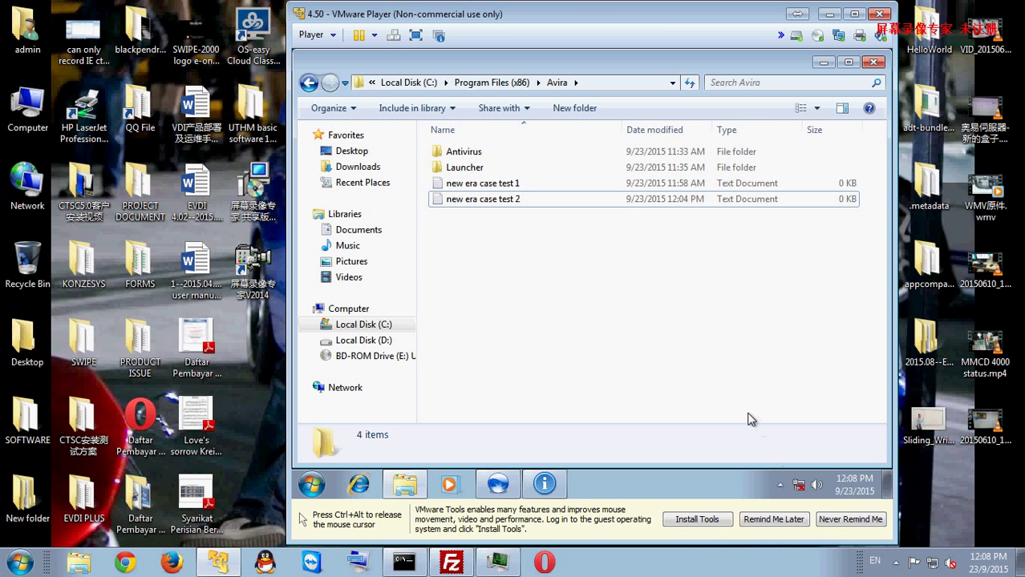
Step: Release the mouse to the host and open the screen recorder from the notification area
key(ctrl+alt)
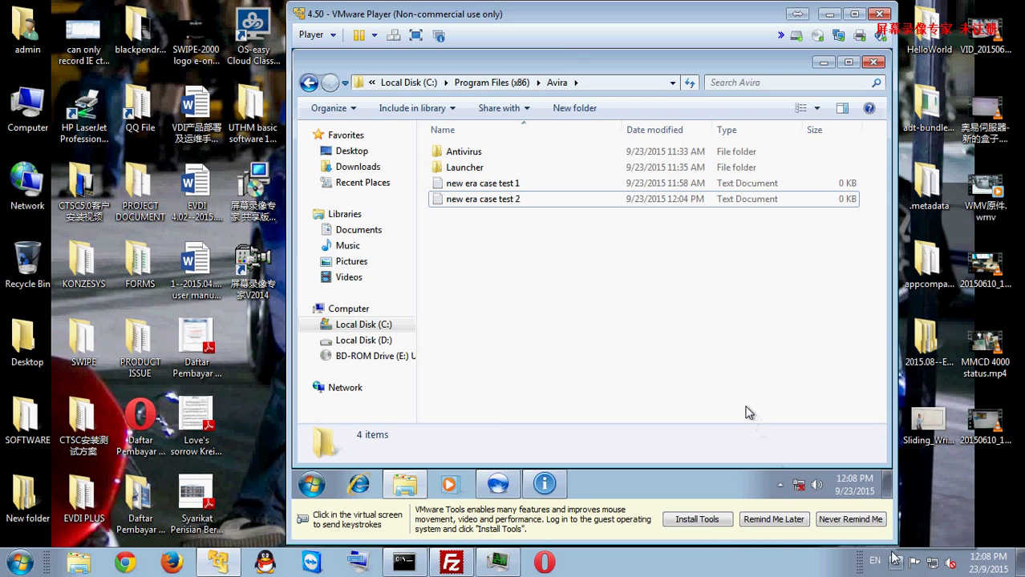
click(894, 563)
click(924, 502)
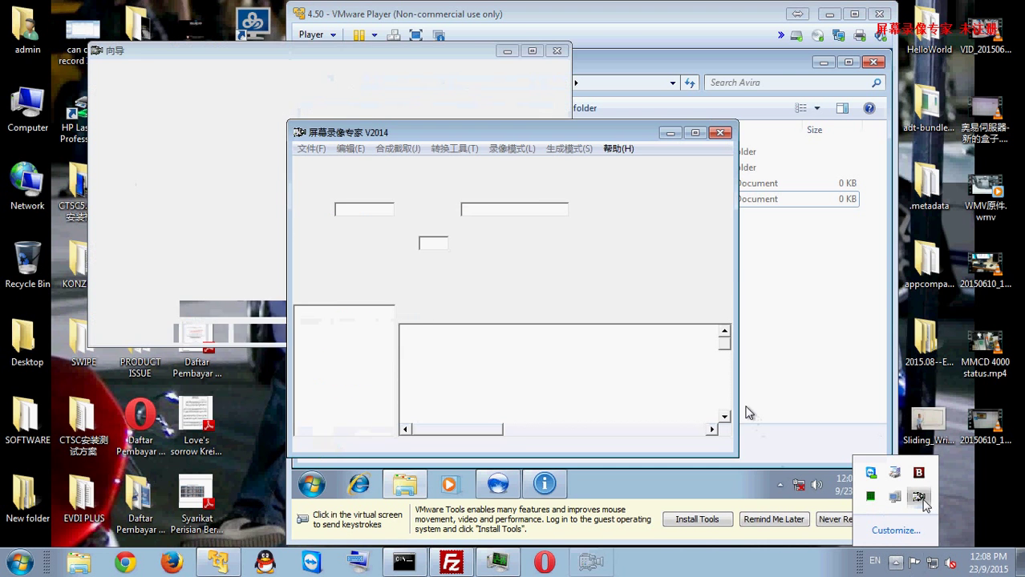